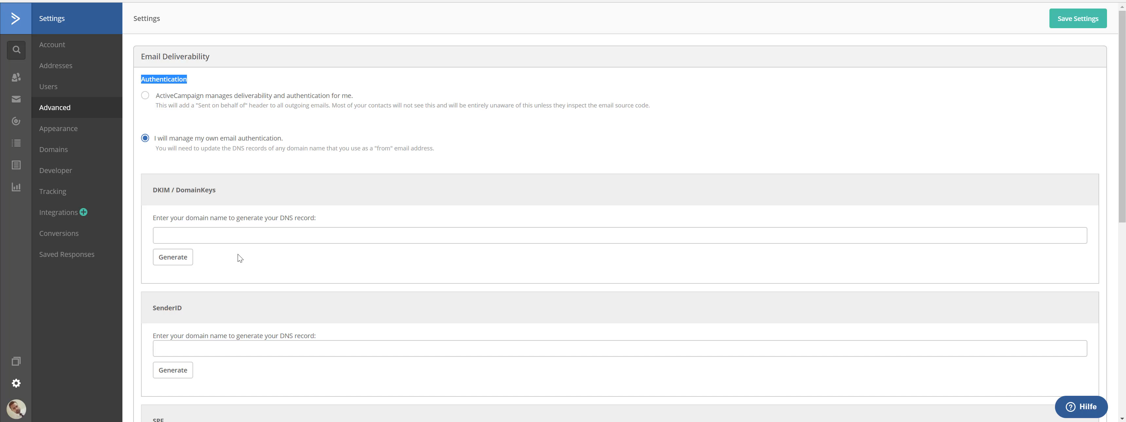
click(189, 240)
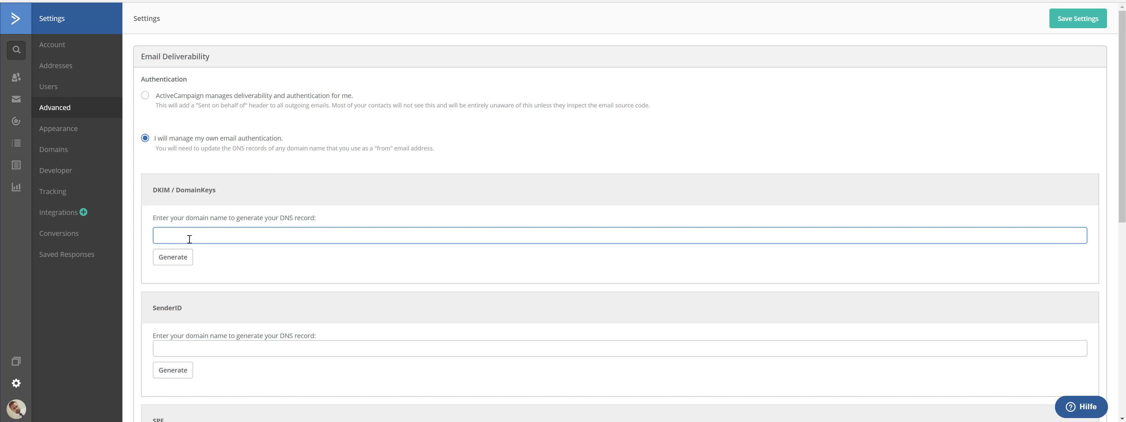
key(ctrl+Tab)
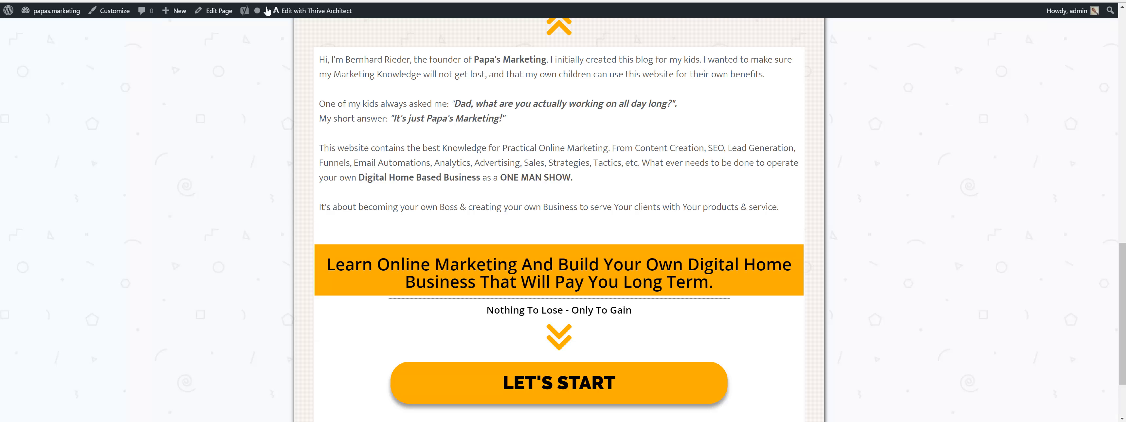
right_click(172, 1)
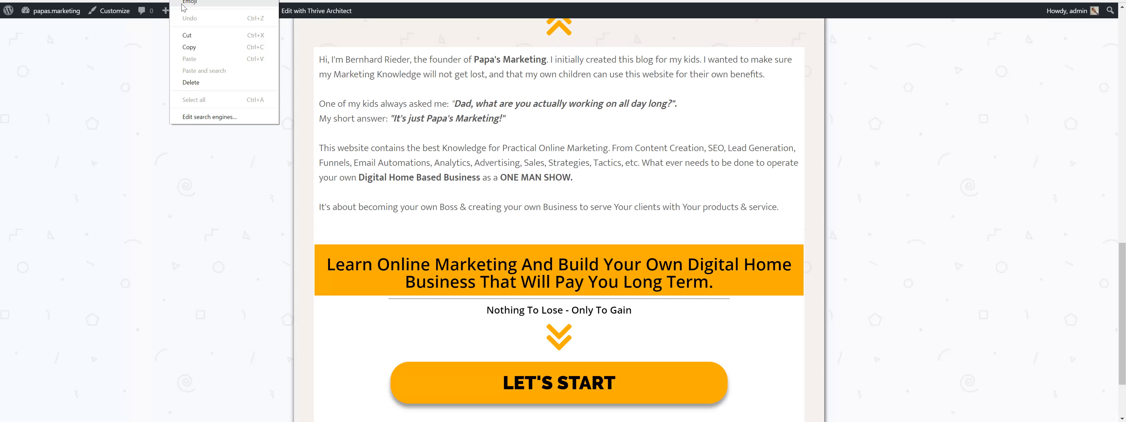
click(189, 47)
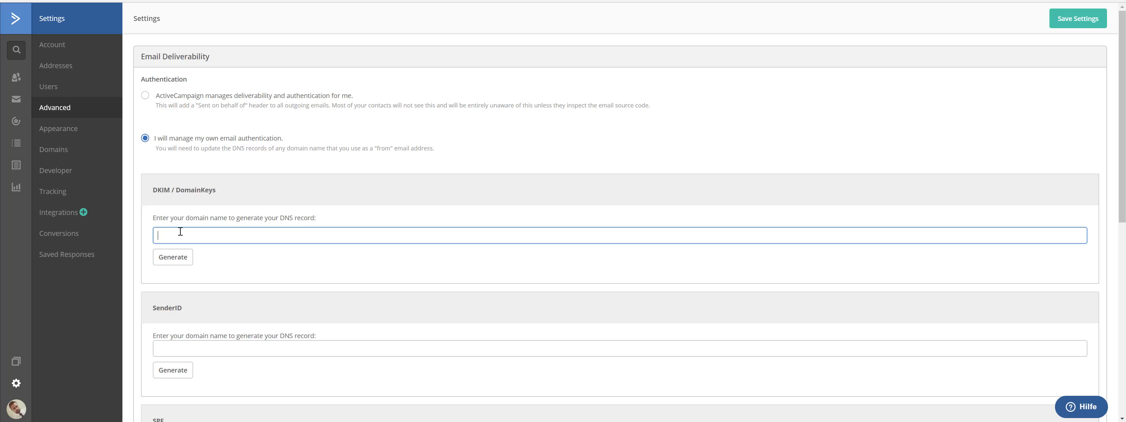
text(https://papas.marketing/)
click(177, 262)
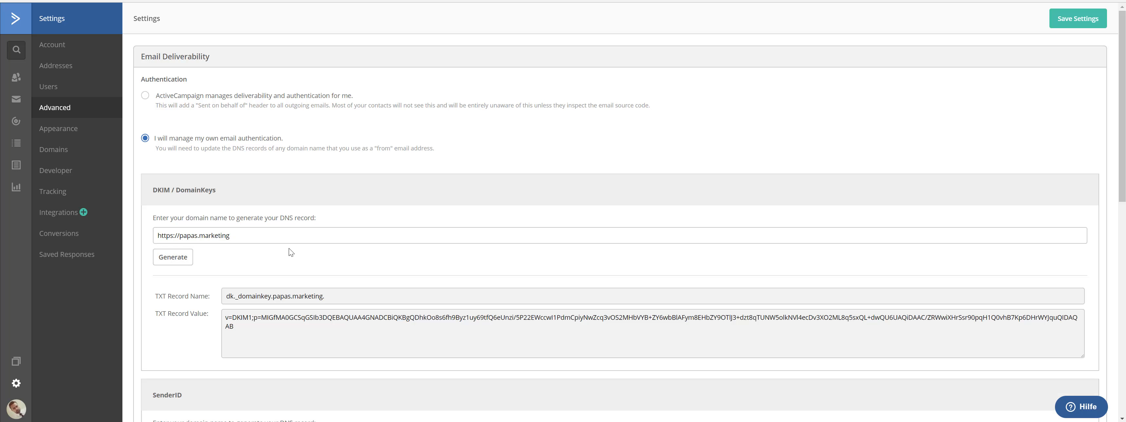
Examine the TXT record name and TXT record value generated in the DKIM / DomainKeys section
scroll(222, 257, down, 1)
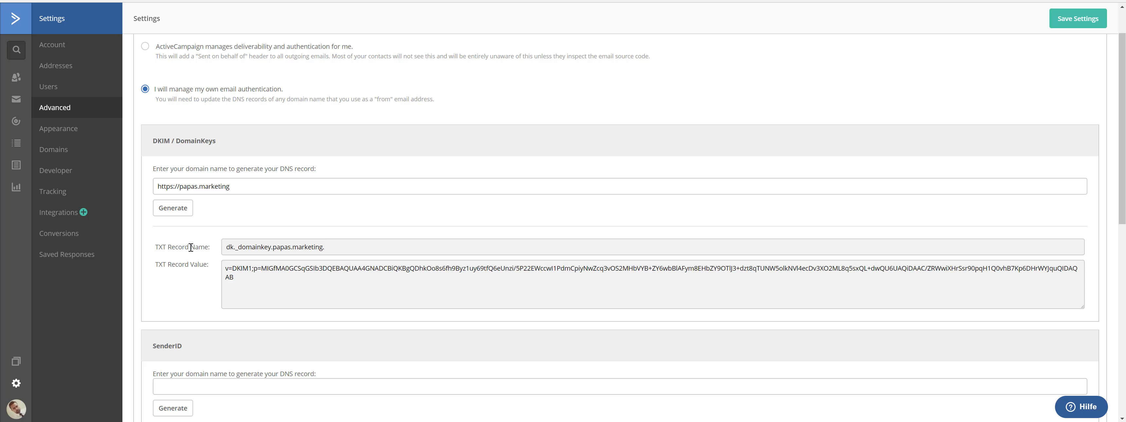
drag(156, 247, 209, 247)
drag(328, 247, 225, 247)
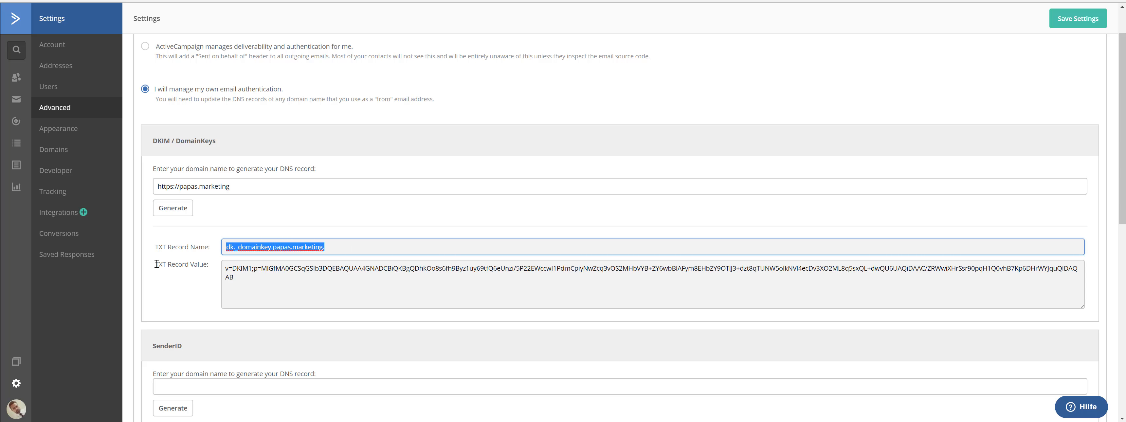
drag(157, 265, 209, 266)
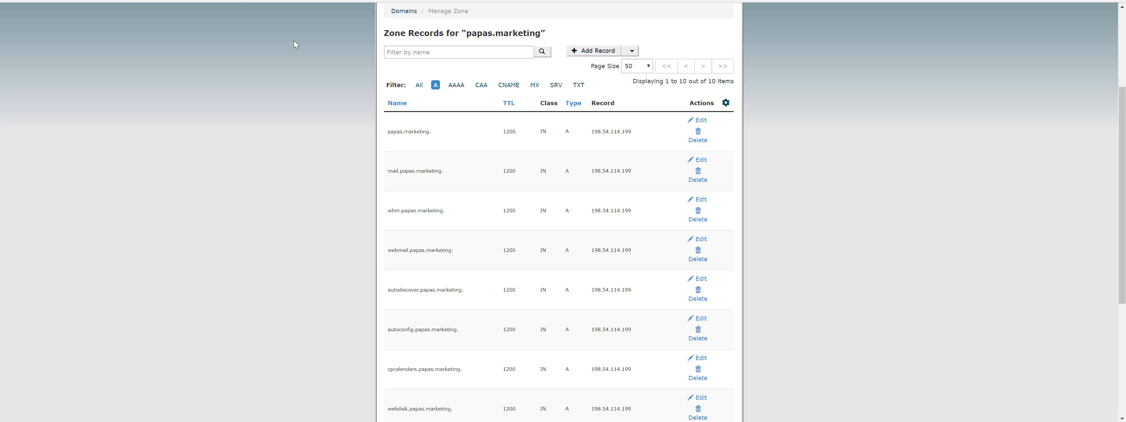
Switch to cPanel, return to its home page and open the Zone Editor from the Domains section
scroll(294, 43, up, 3)
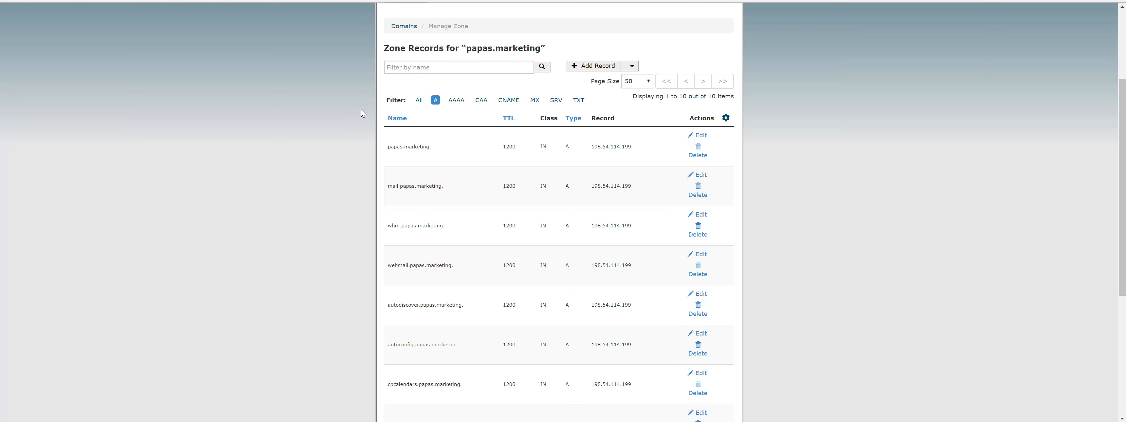
click(384, 18)
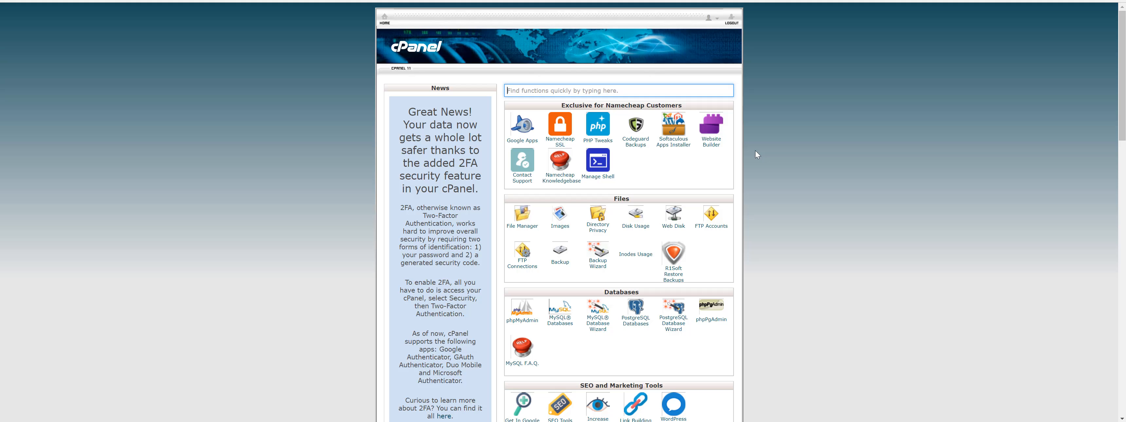
scroll(768, 169, down, 9)
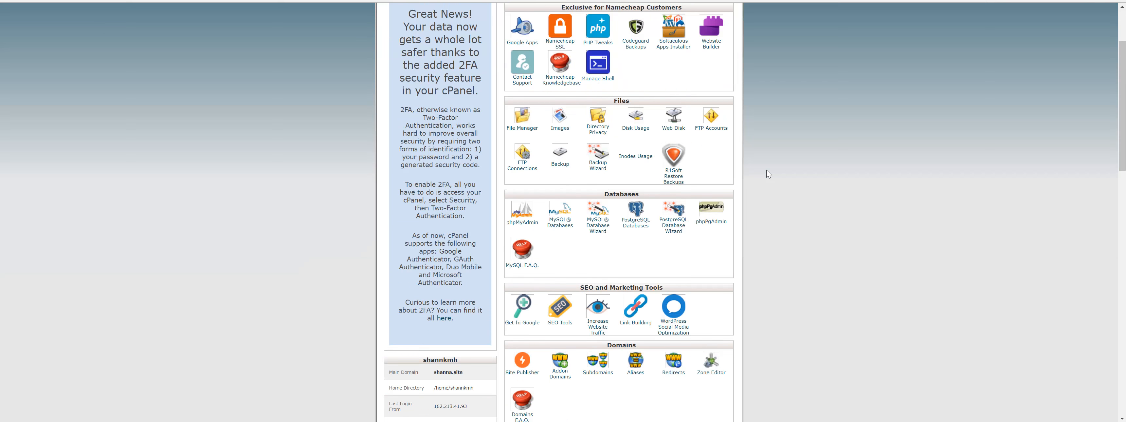
scroll(771, 183, up, 3)
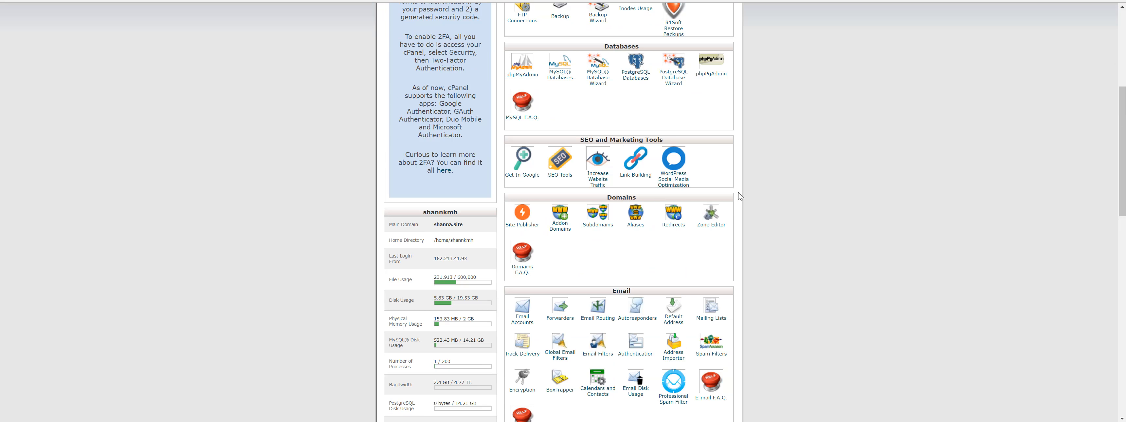
click(711, 226)
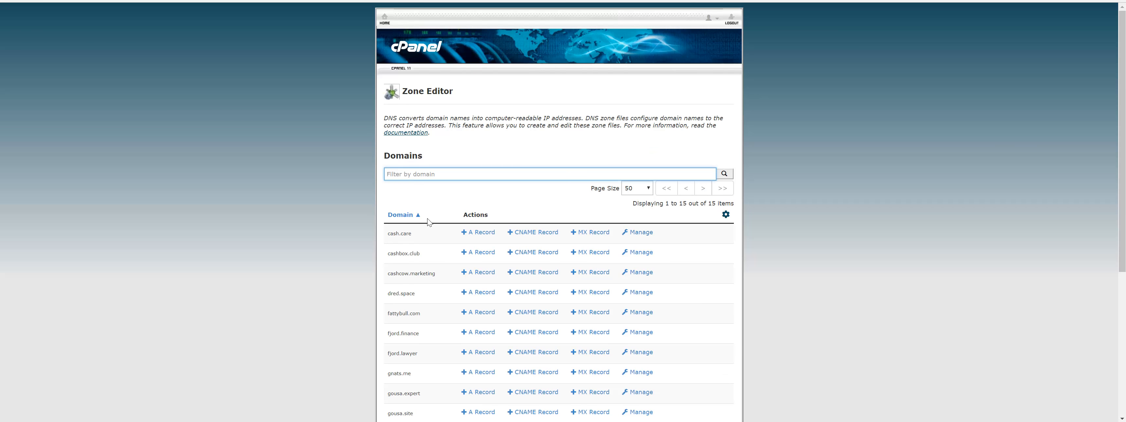
Find papas.marketing in the domain list and open its zone records for management
scroll(428, 219, down, 5)
scroll(428, 219, up, 3)
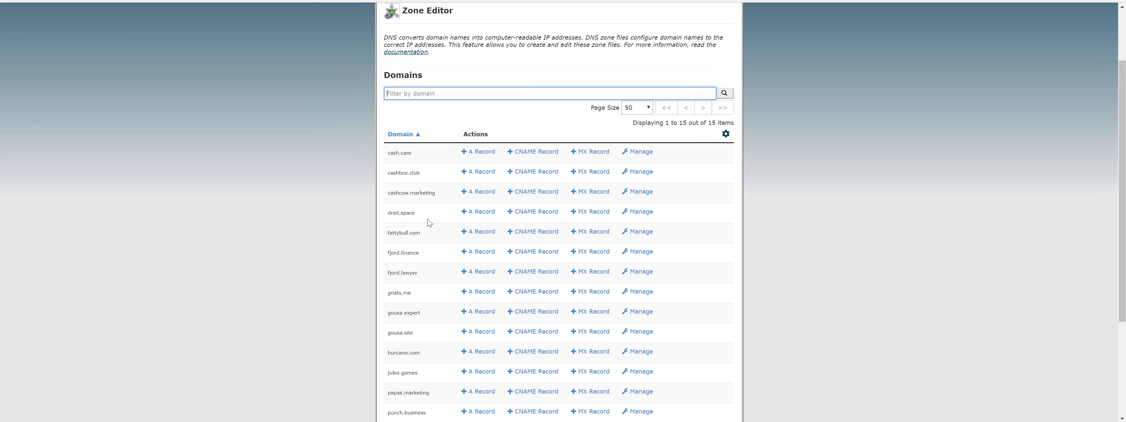
scroll(428, 219, down, 3)
scroll(428, 218, up, 5)
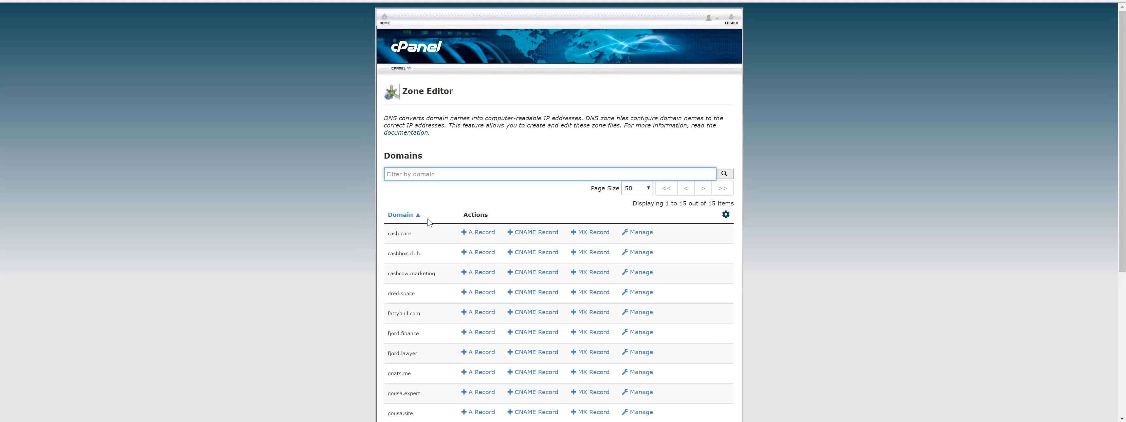
scroll(390, 203, down, 1)
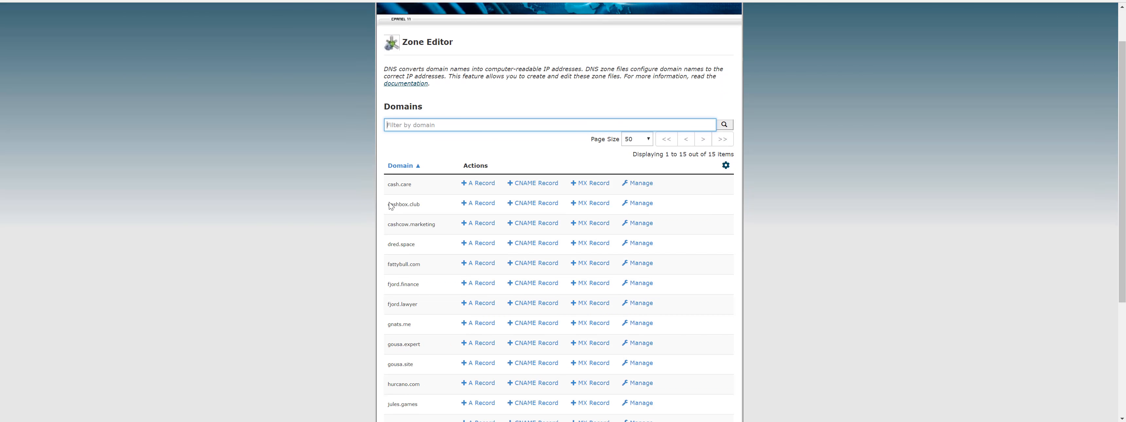
scroll(389, 203, down, 3)
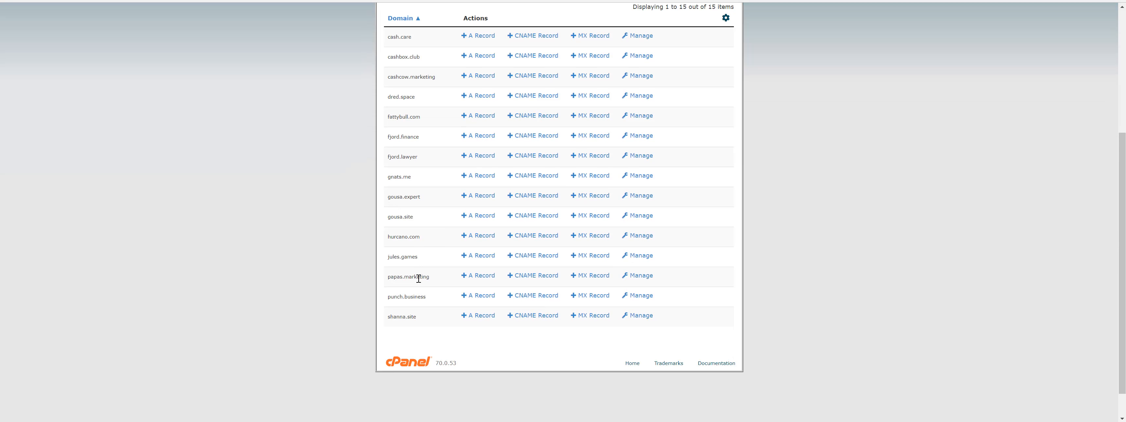
drag(389, 278, 429, 277)
click(641, 276)
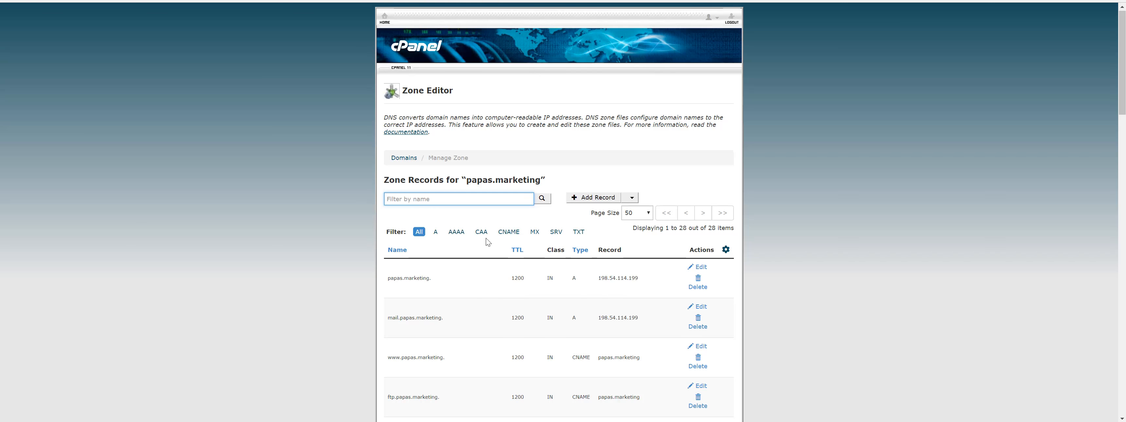
Review the full list of DNS zone records for papas.marketing
scroll(487, 238, down, 1)
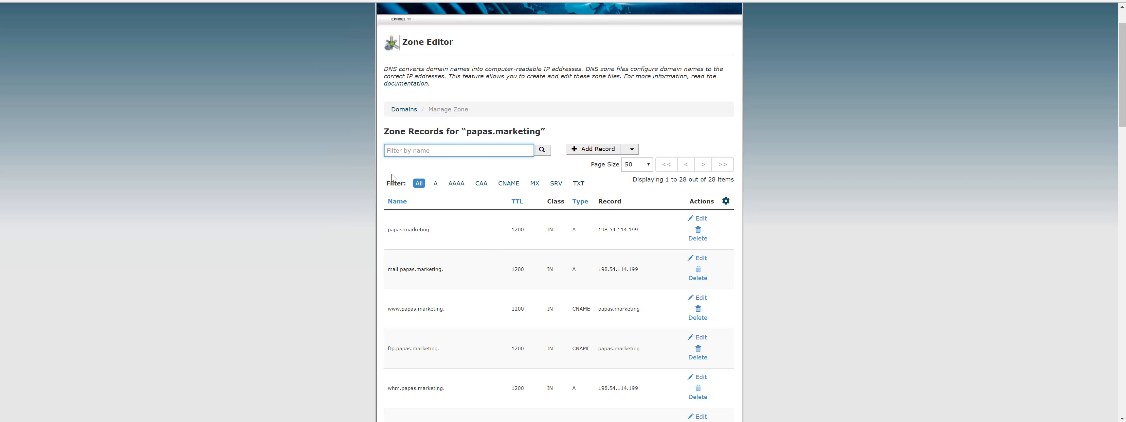
scroll(433, 195, down, 3)
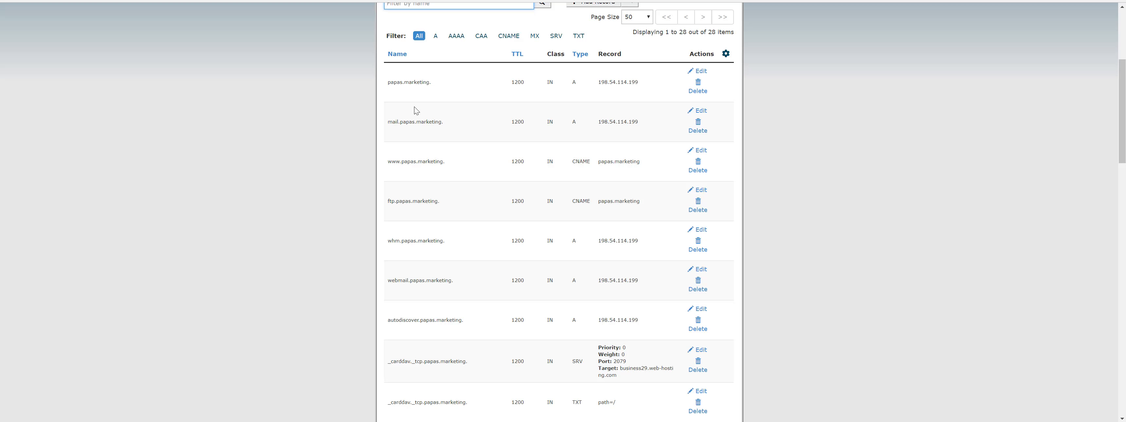
scroll(420, 190, down, 7)
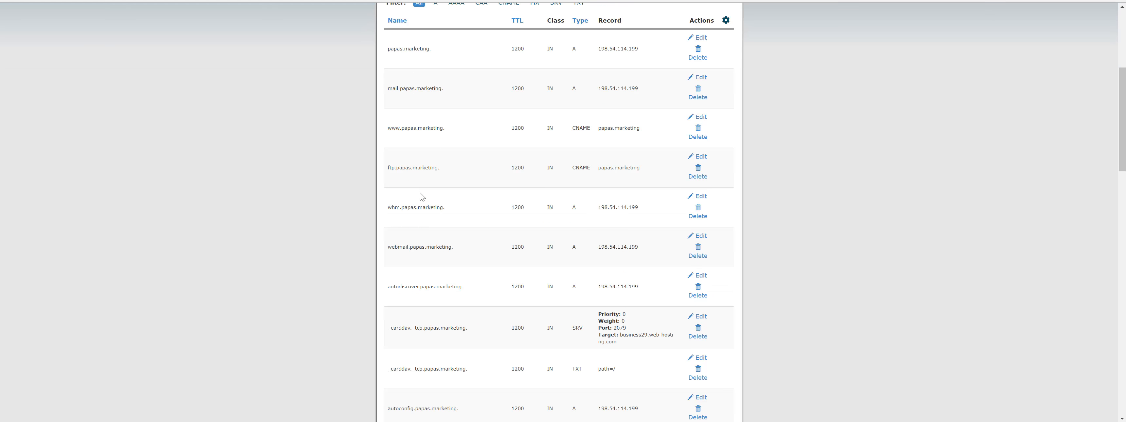
scroll(447, 233, down, 9)
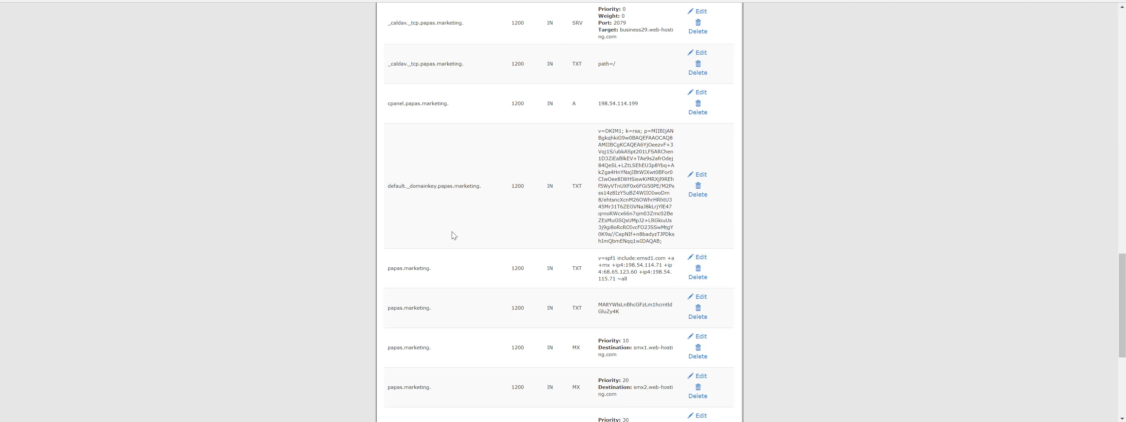
scroll(455, 231, down, 5)
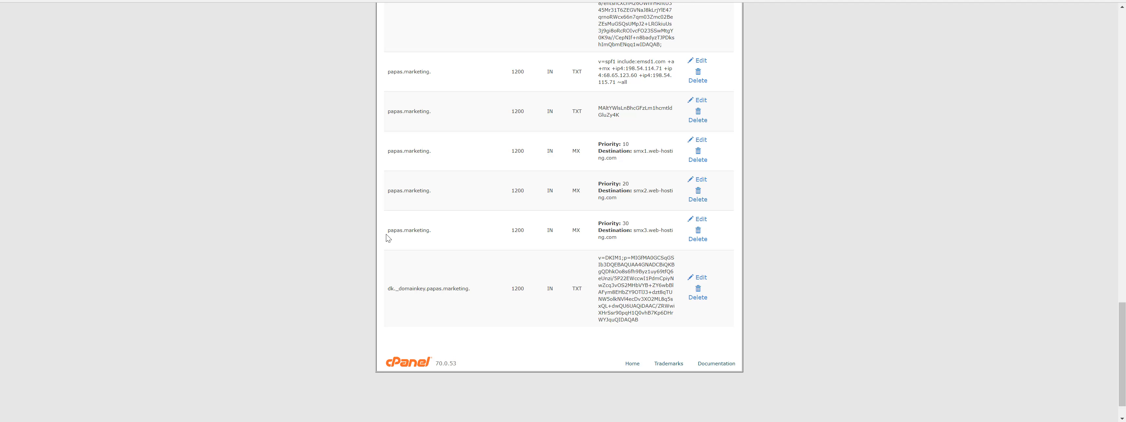
scroll(526, 306, up, 20)
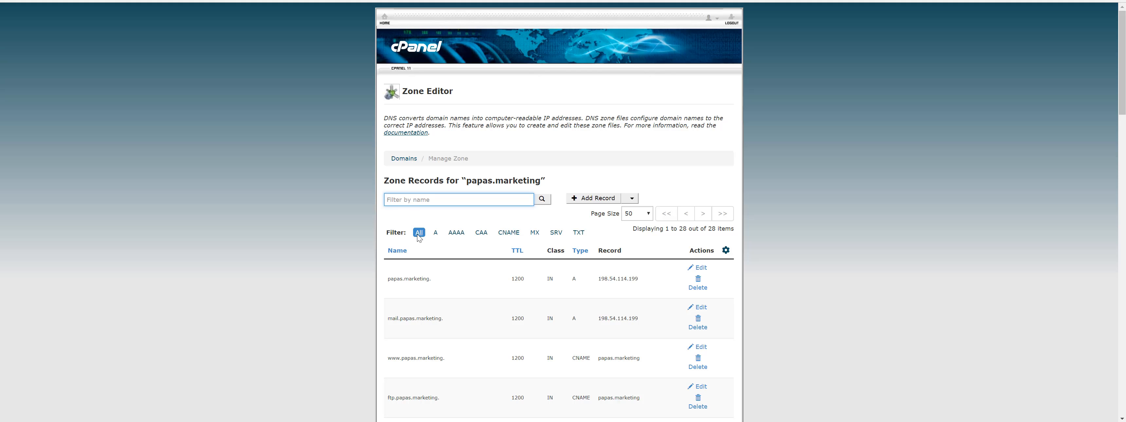
Filter the zone records by A, AAAA, CAA, CNAME, MX and SRV in turn, ending with TXT, and review the TXT records
click(435, 233)
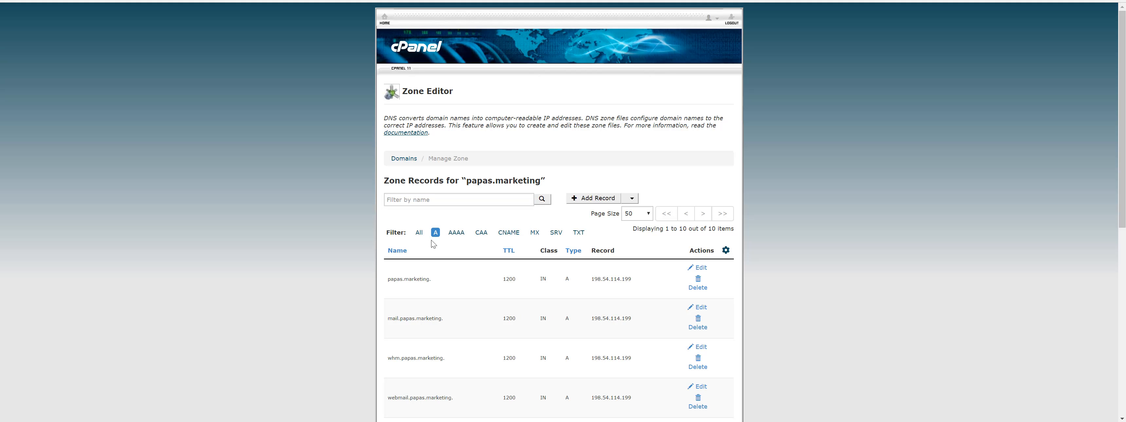
click(459, 234)
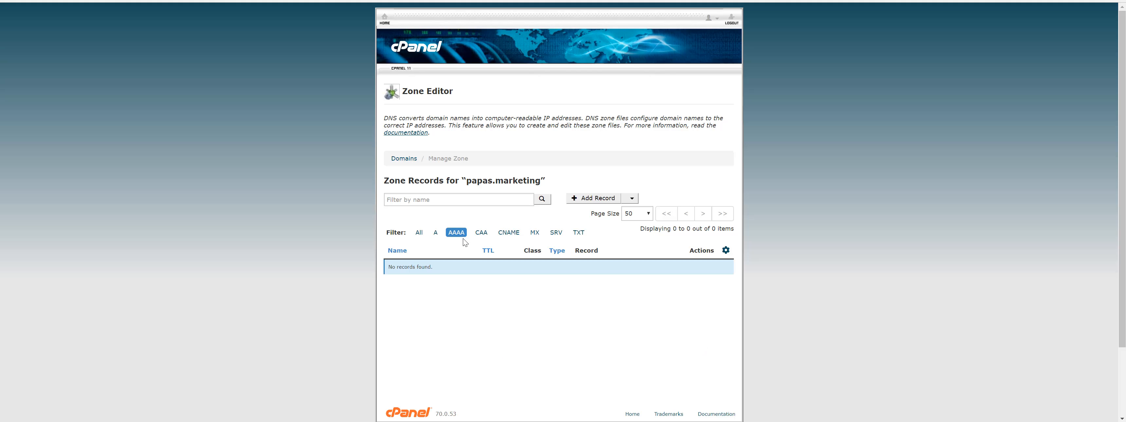
click(482, 234)
click(509, 233)
click(535, 233)
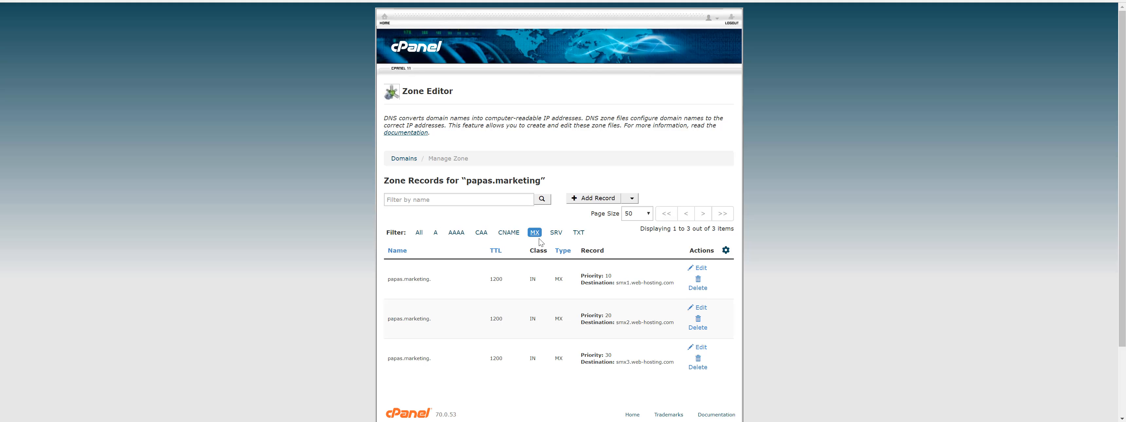
click(556, 234)
click(578, 233)
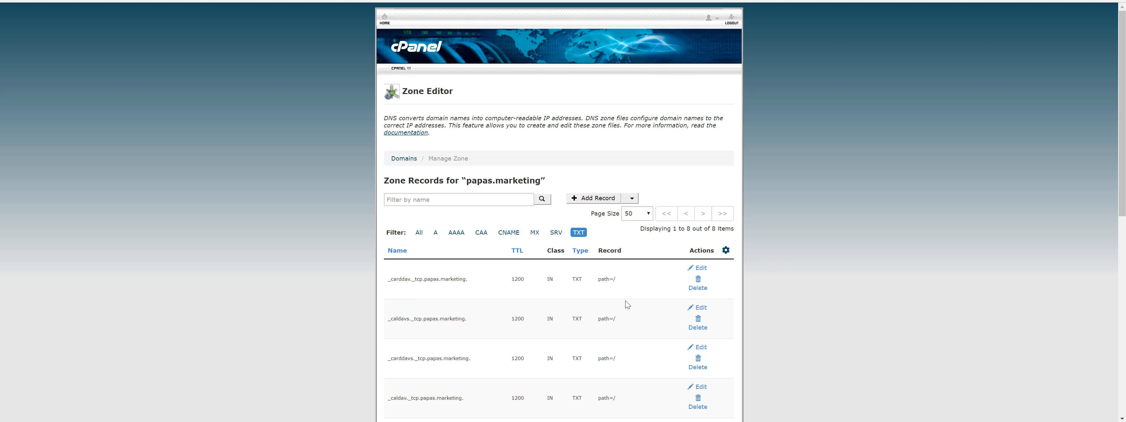
scroll(619, 293, down, 5)
scroll(619, 274, up, 5)
Copy the DKIM TXT record name dk._domainkey.papas.marketing. from ActiveCampaign and return to the cPanel zone records
key(ctrl+Tab)
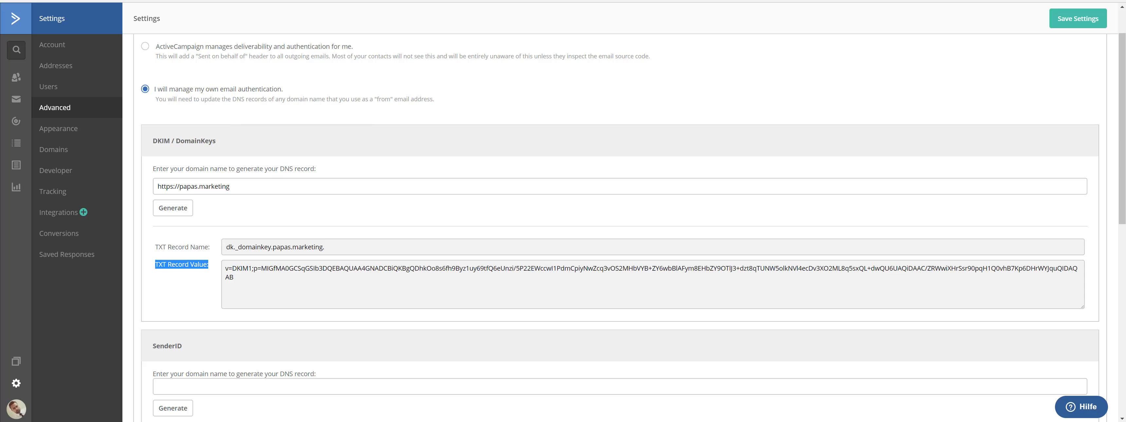
click(289, 1)
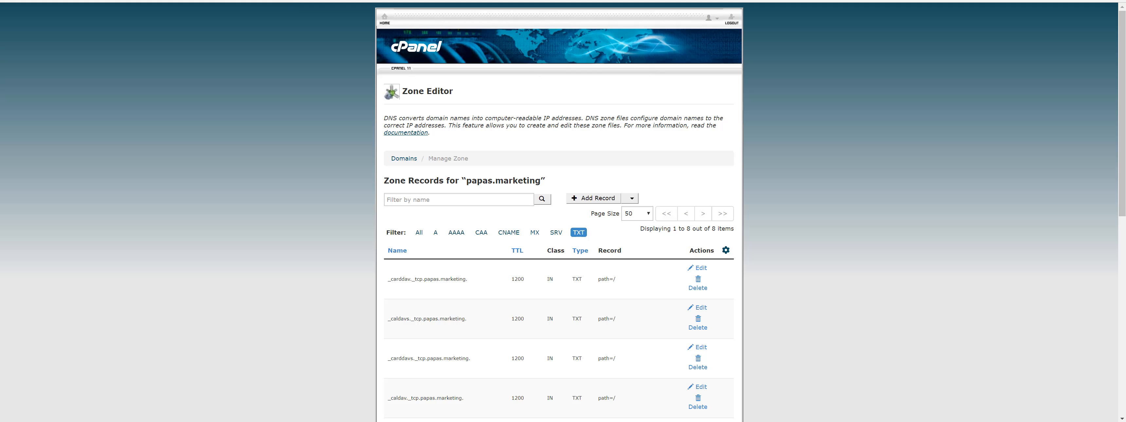
click(197, 1)
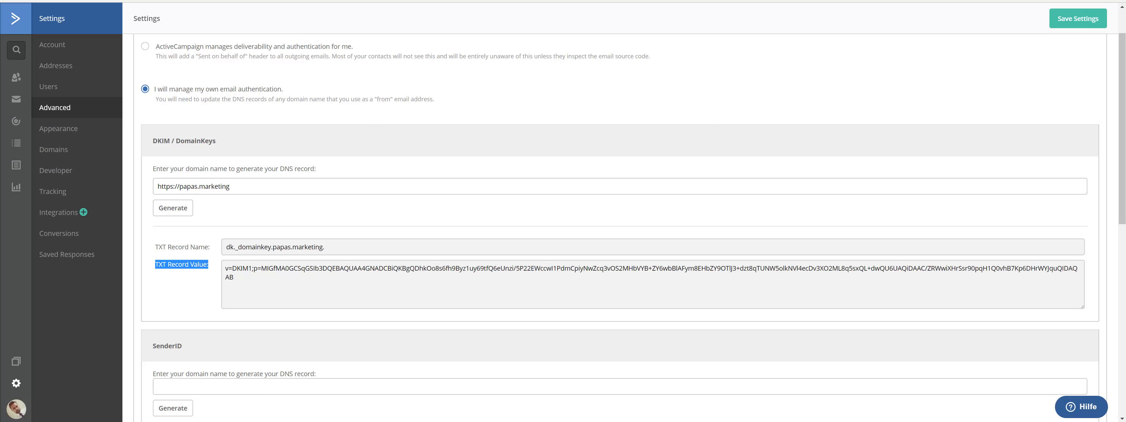
click(159, 246)
drag(159, 246, 211, 246)
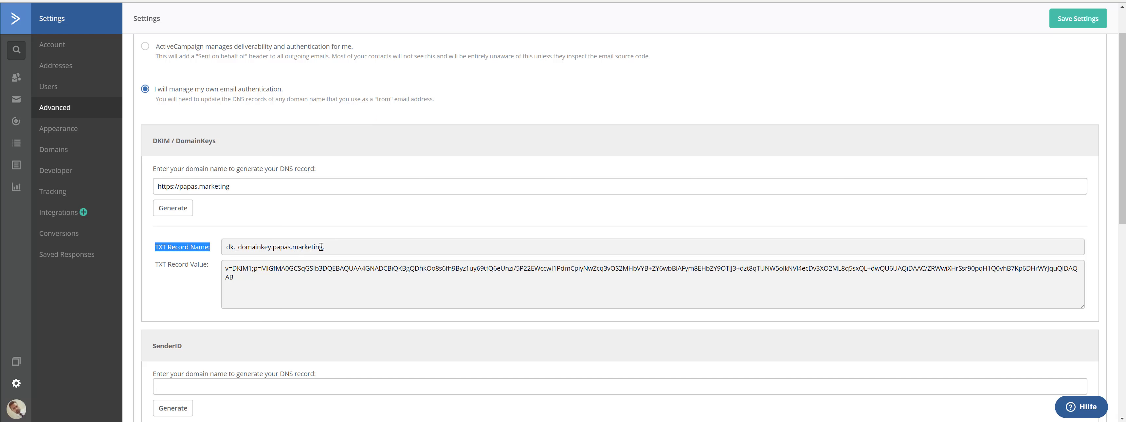
click(335, 247)
double_click(306, 247)
right_click(243, 248)
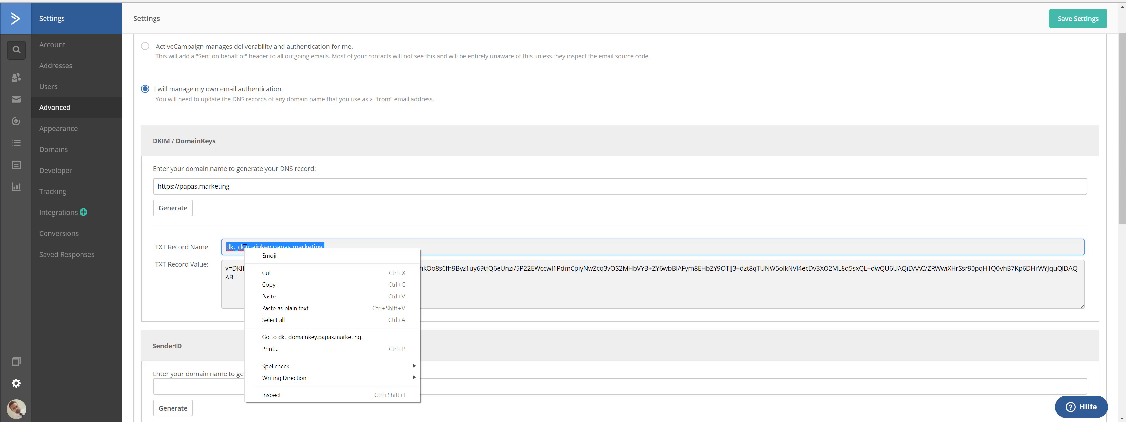
click(271, 283)
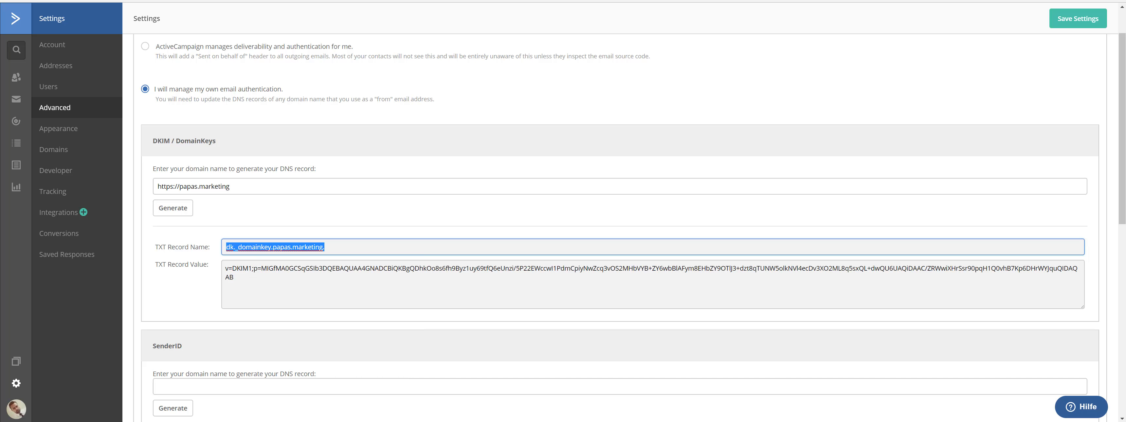
click(306, 0)
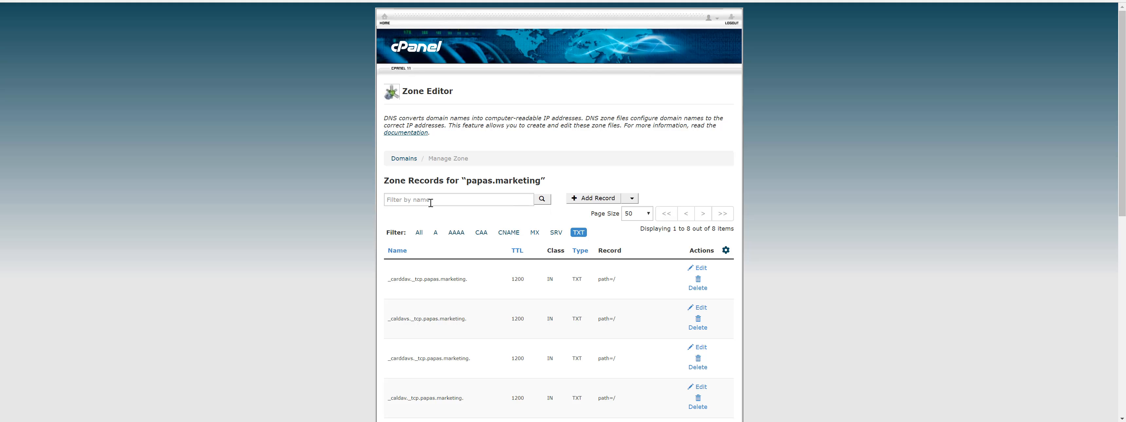
Start a new zone record named dk._domainkey.papas.marketing. and set its type to TXT
click(607, 199)
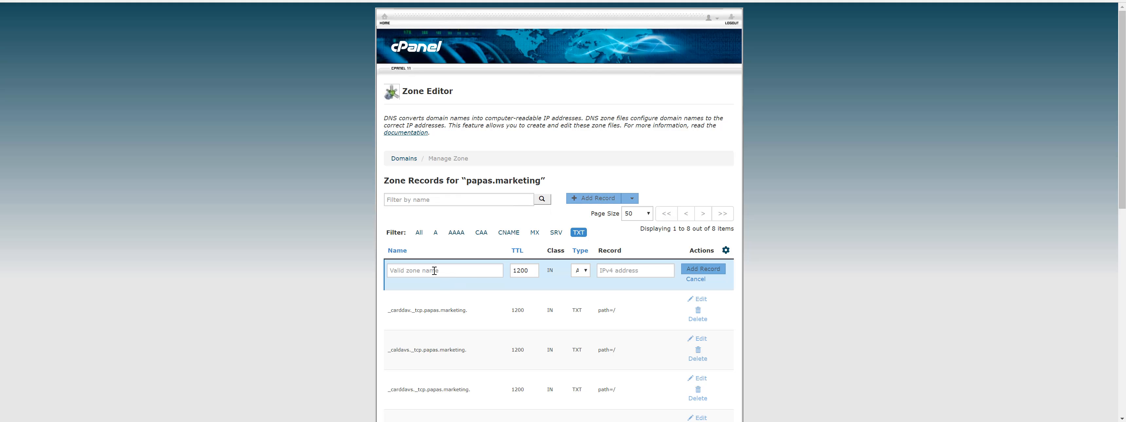
click(394, 271)
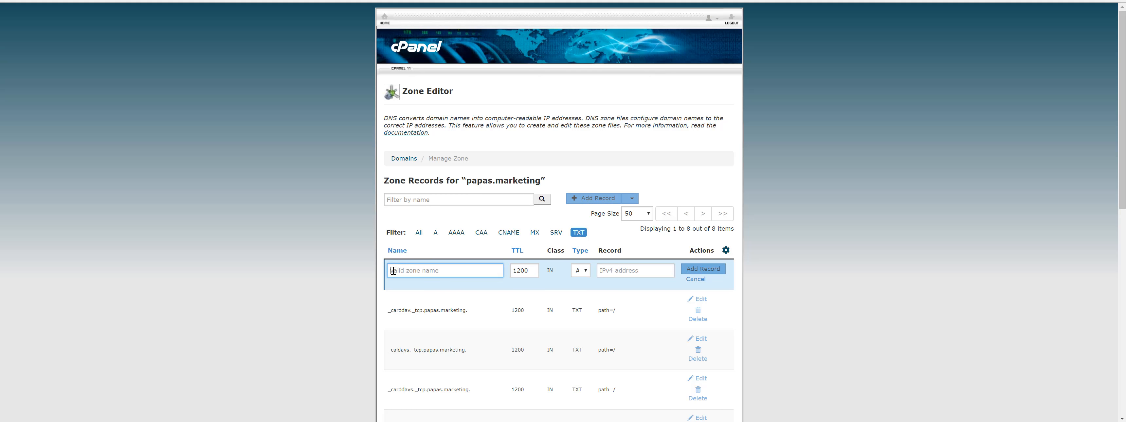
right_click(432, 276)
click(463, 197)
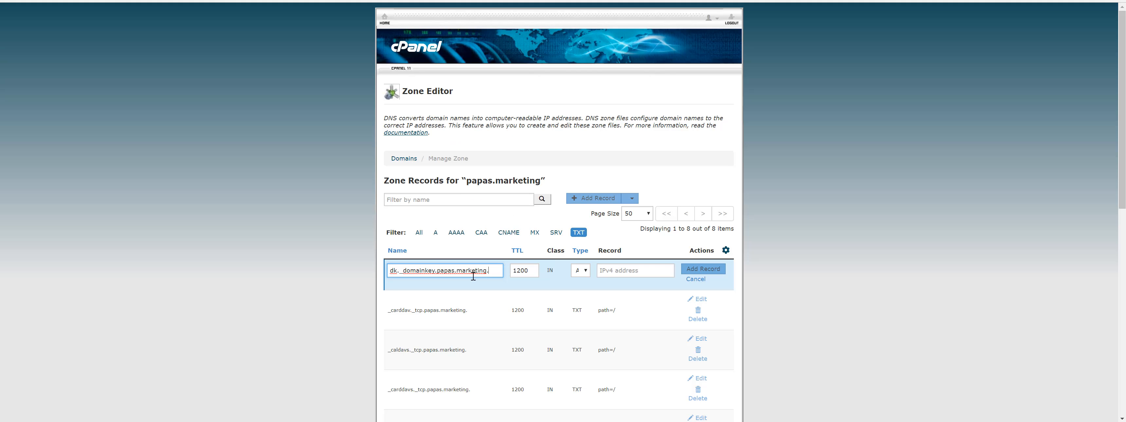
click(586, 271)
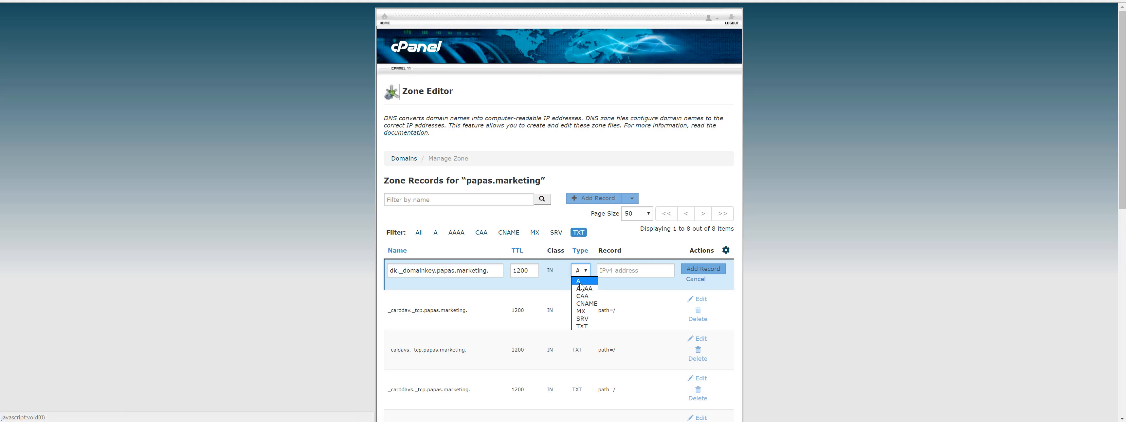
click(584, 326)
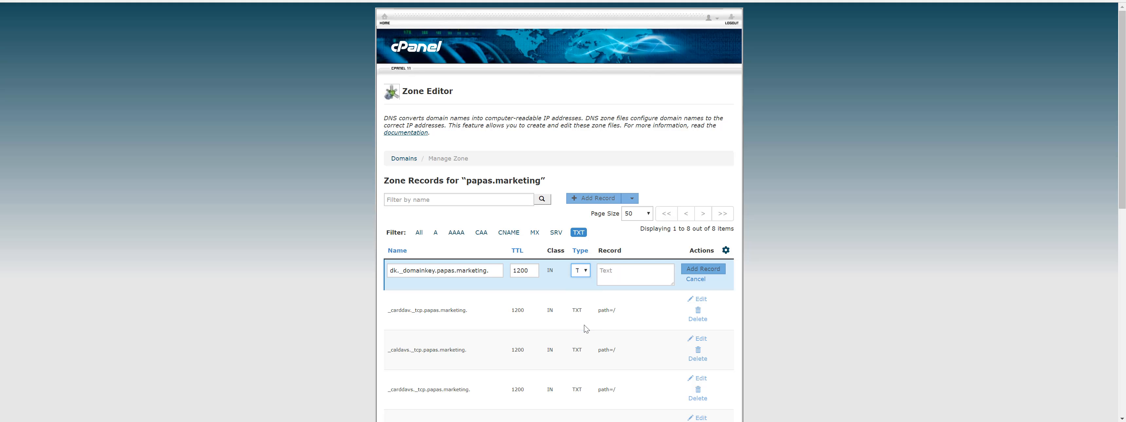
click(580, 270)
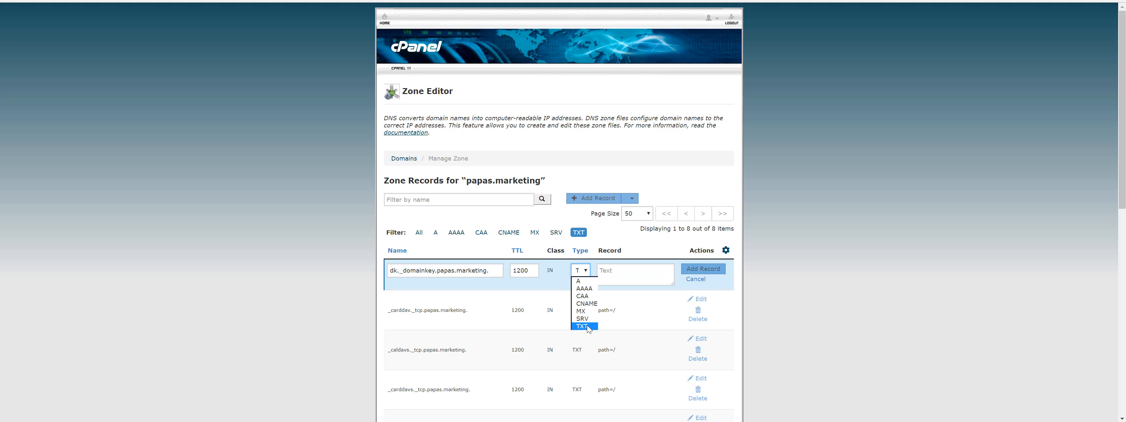
click(587, 326)
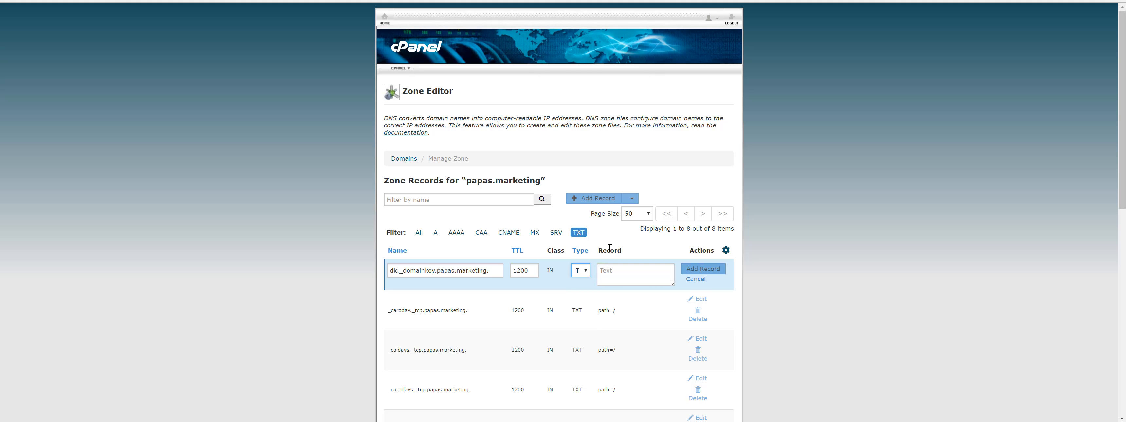
Copy the full DKIM TXT record value from ActiveCampaign and return to the new record in cPanel
click(624, 281)
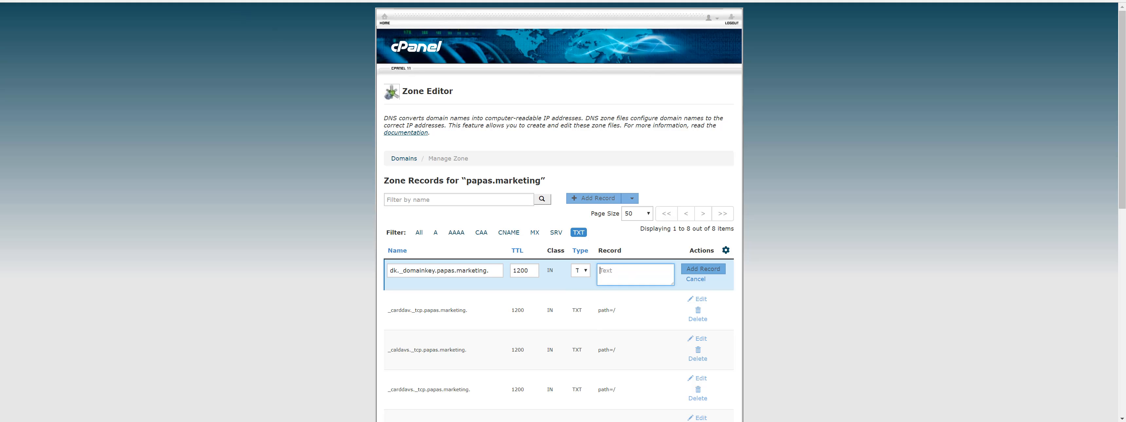
key(alt+Tab)
click(222, 268)
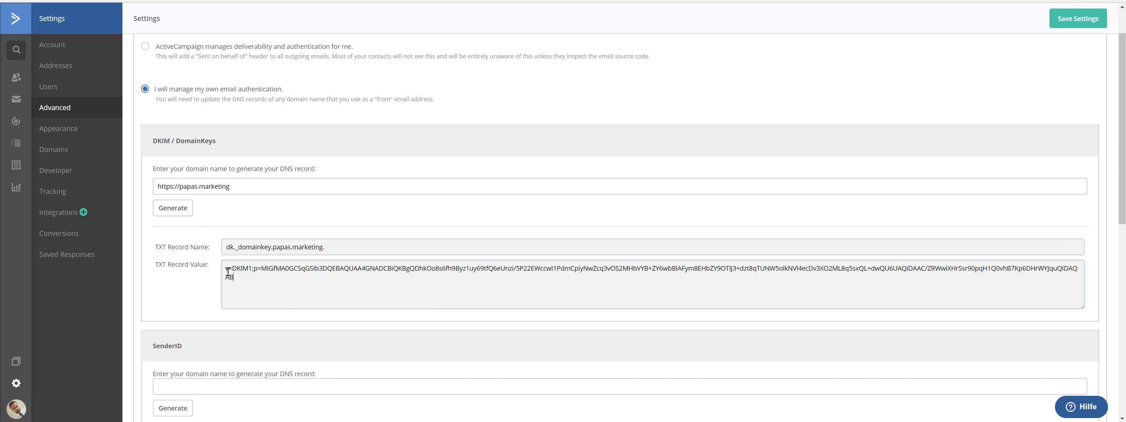
right_click(235, 266)
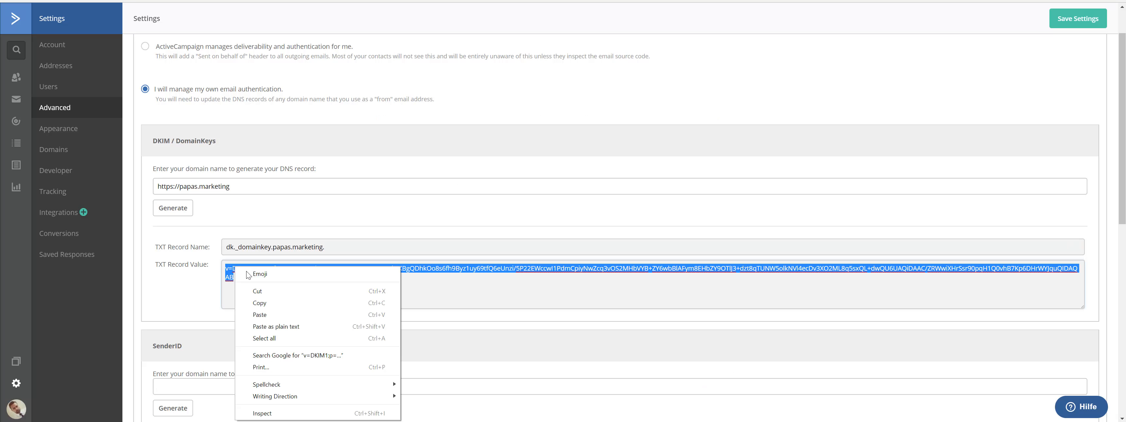
click(264, 304)
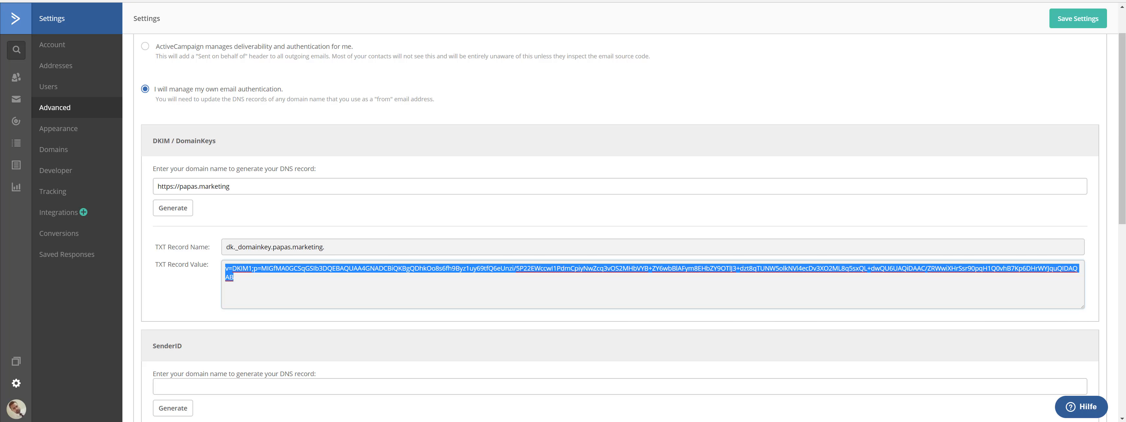
key(alt+Tab)
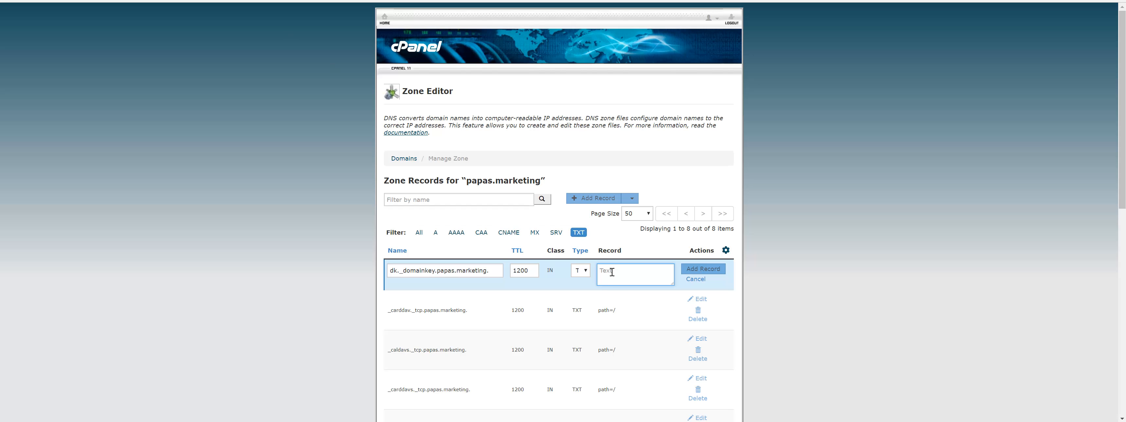
Paste the DKIM value into the new TXT record, add the record to the zone, and check it in the record list
key(ctrl+v)
drag(671, 282, 694, 367)
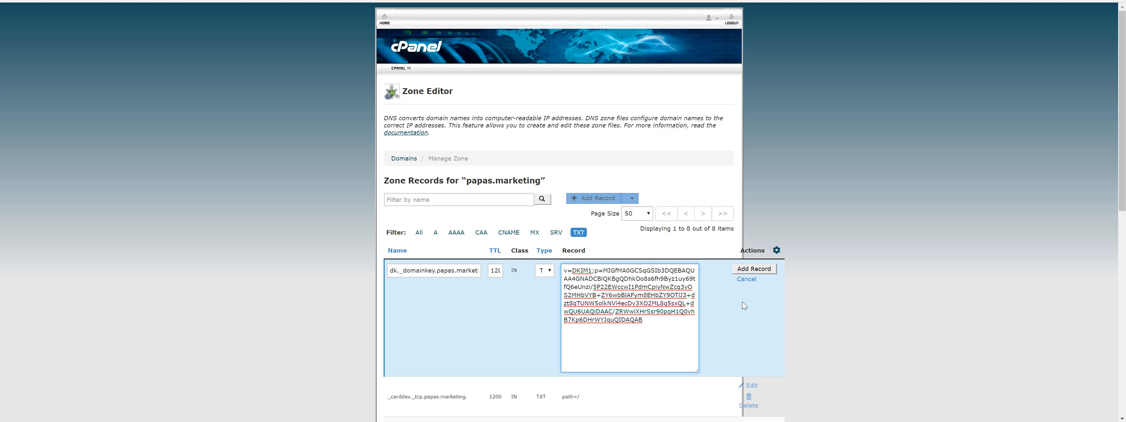
click(746, 284)
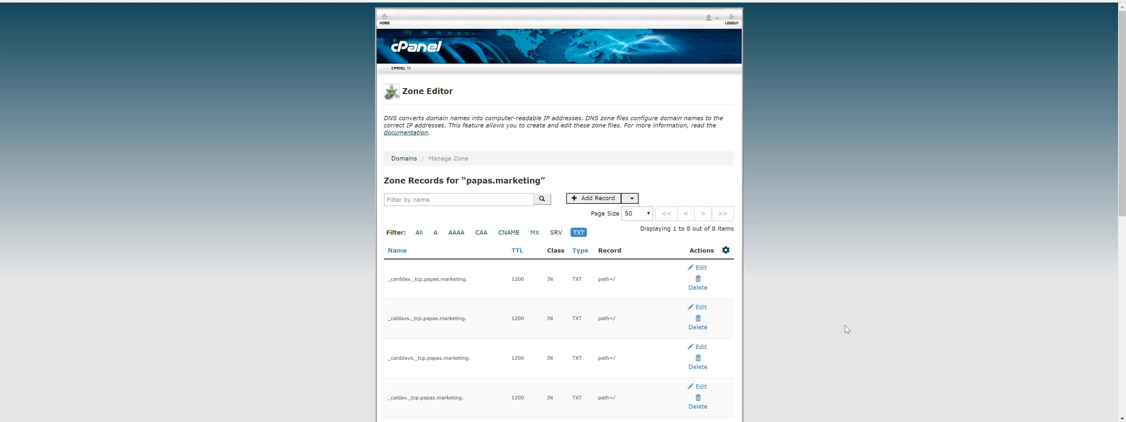
scroll(563, 290, down, 4)
scroll(563, 291, down, 4)
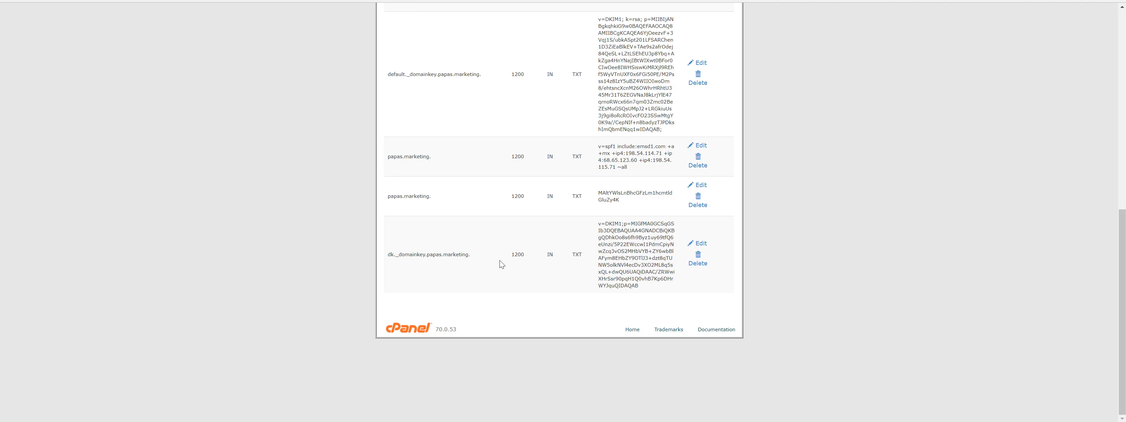
scroll(500, 261, up, 1)
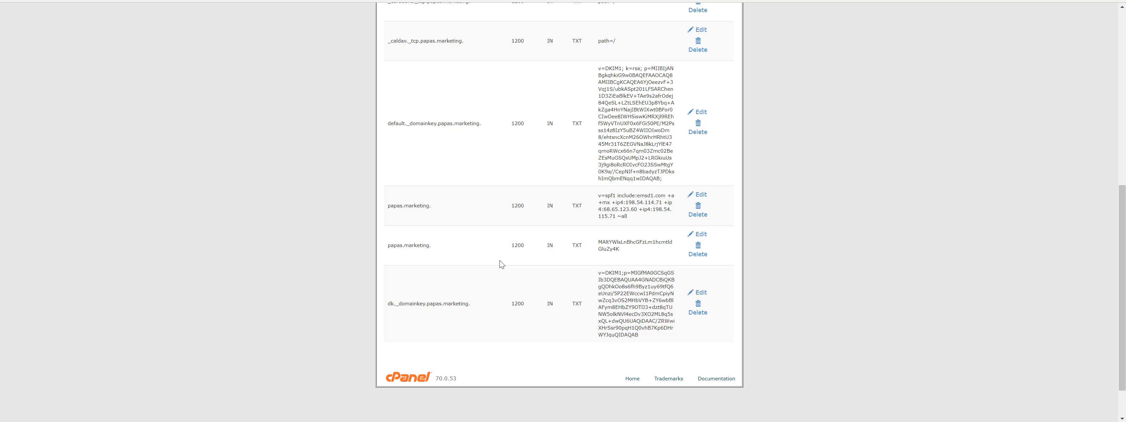
Switch to ActiveCampaign's SPF/DKIM/DMARC checking tool and review its domain authentication and Domain Alias (CNAME) checks
key(ctrl+Tab)
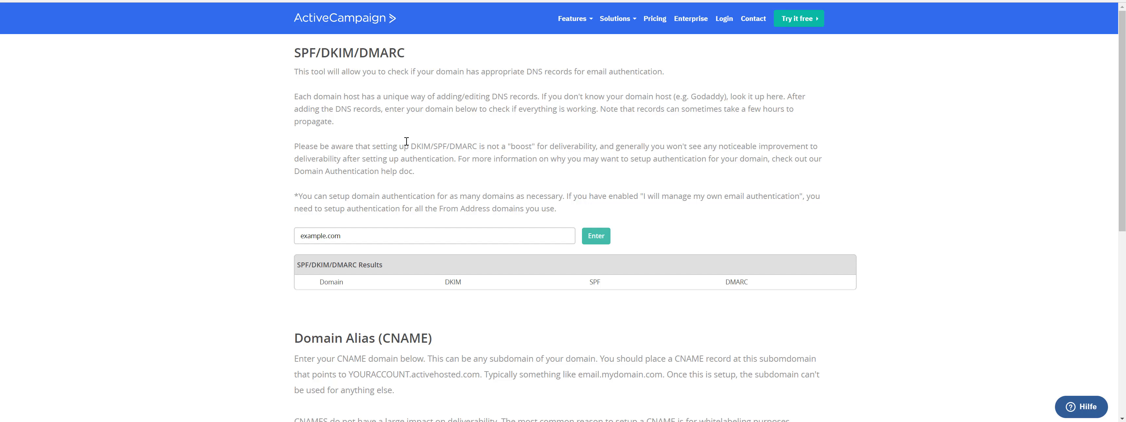
scroll(407, 141, down, 4)
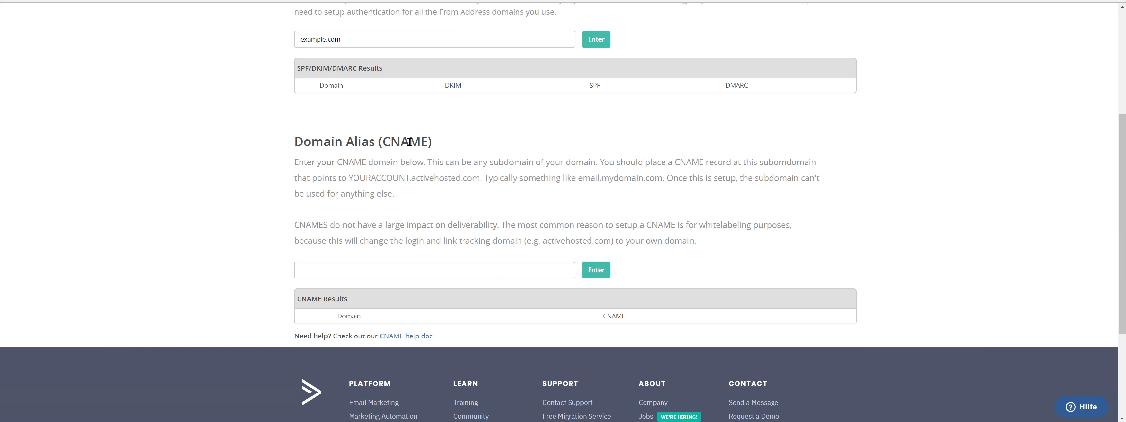
scroll(645, 211, up, 4)
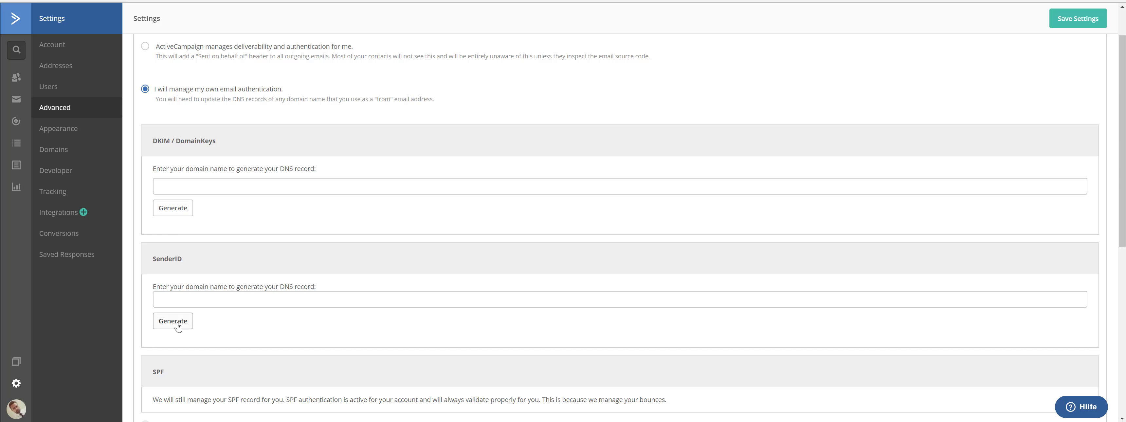
click(178, 294)
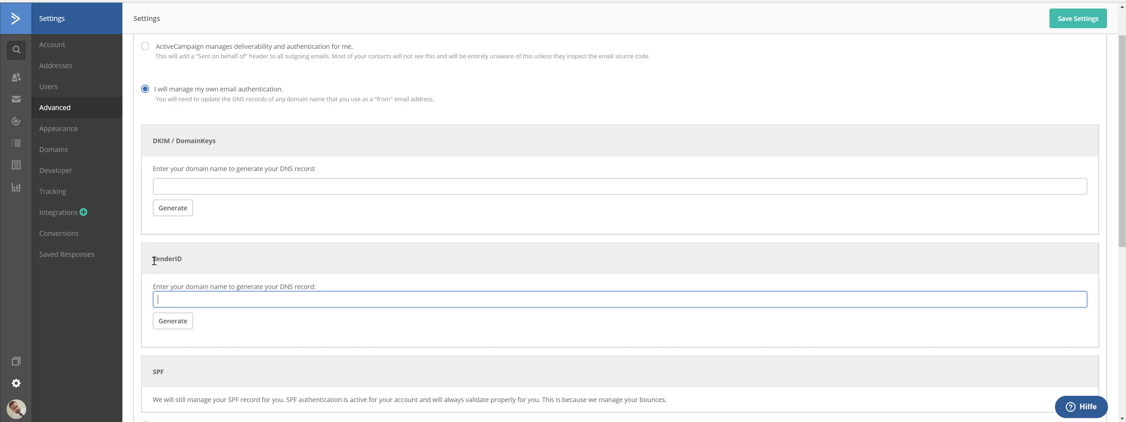
drag(153, 261, 182, 260)
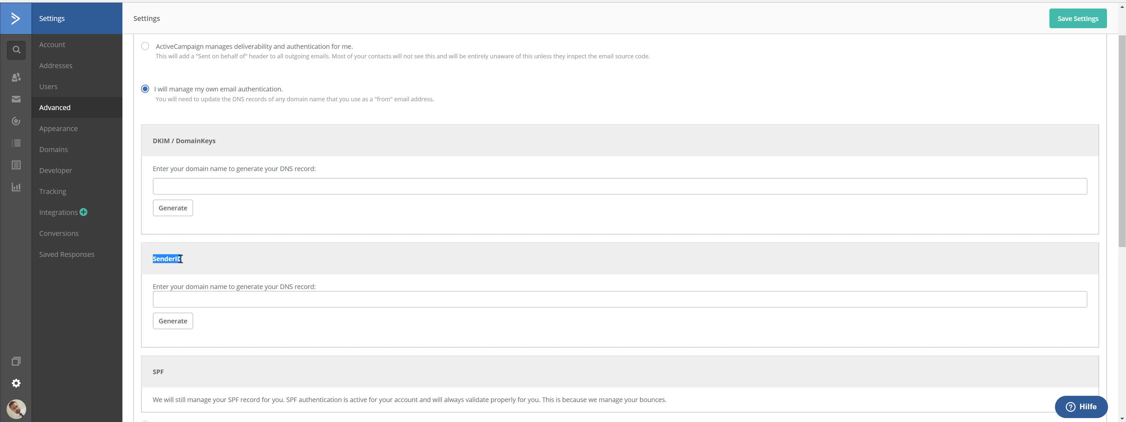
click(174, 302)
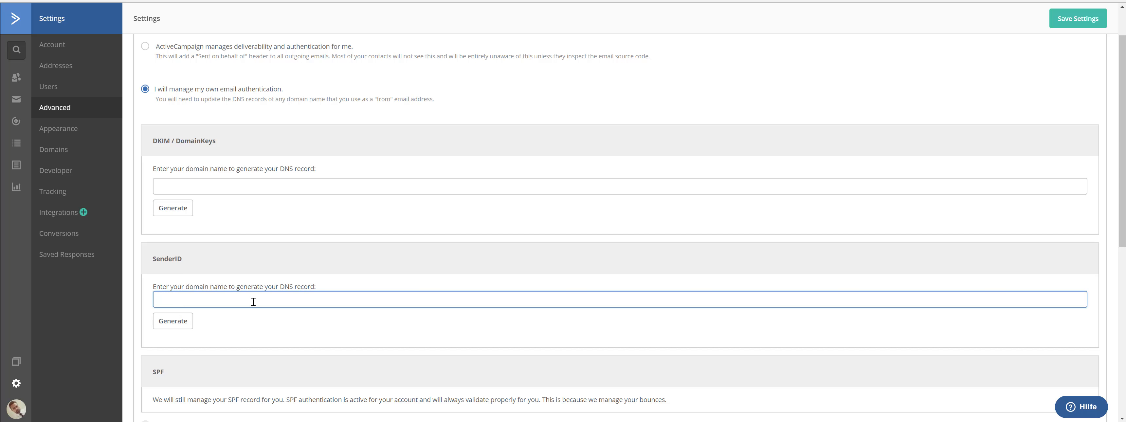
key(ctrl+v)
click(173, 320)
scroll(259, 311, down, 2)
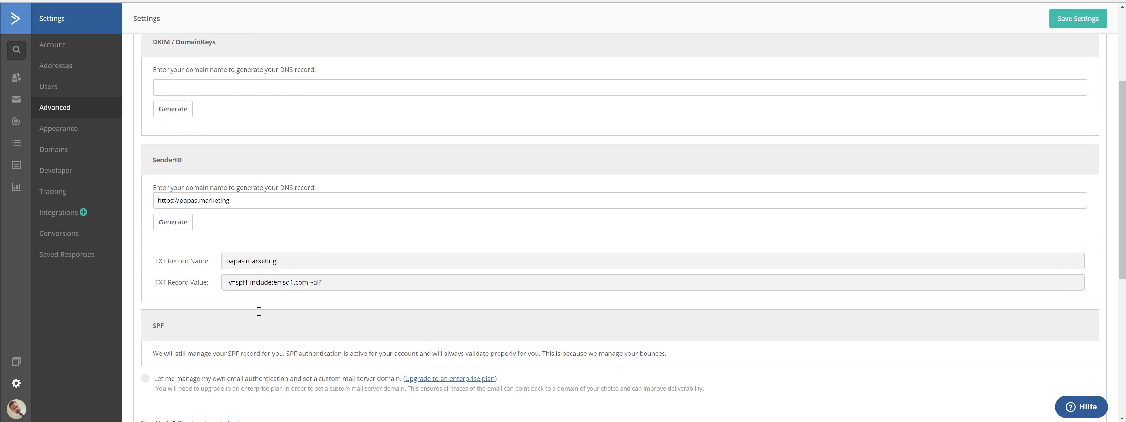
Examine the generated SenderID TXT record value for papas.marketing
scroll(259, 311, down, 1)
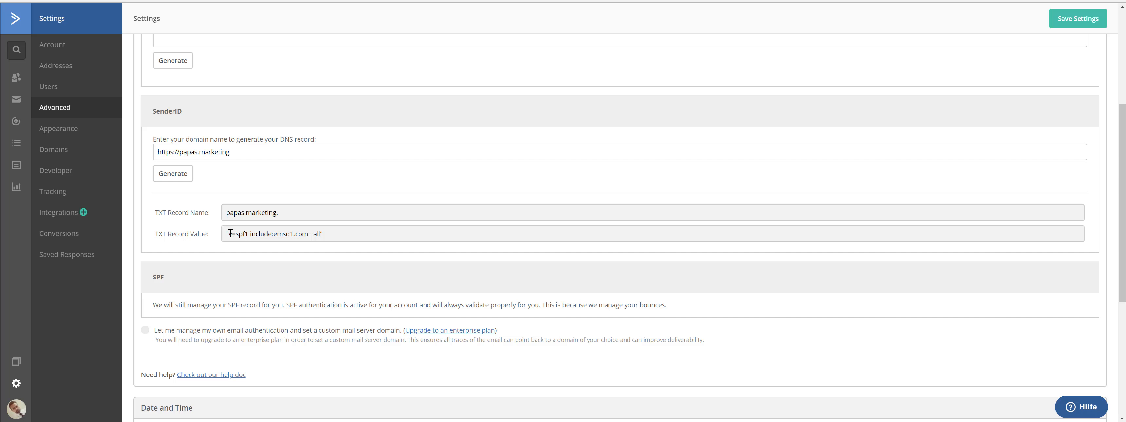
drag(231, 233, 322, 233)
click(310, 238)
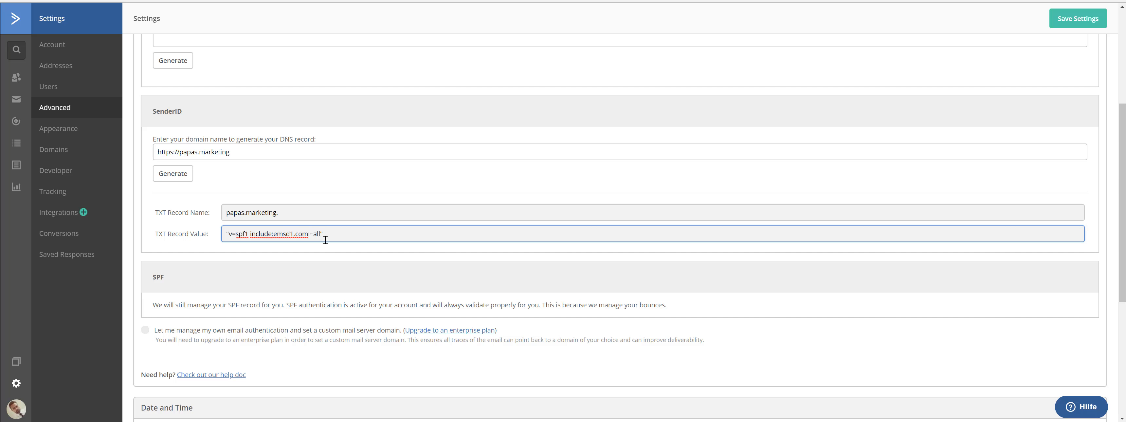